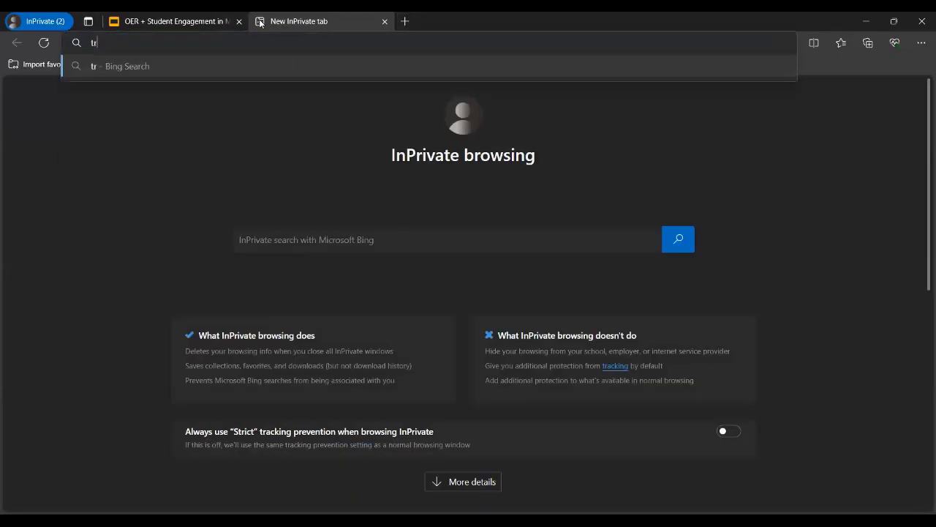
# Step: Go to teacher.desmos.com and sign in to Desmos Classroom with the Google account
pyautogui.write('cher')
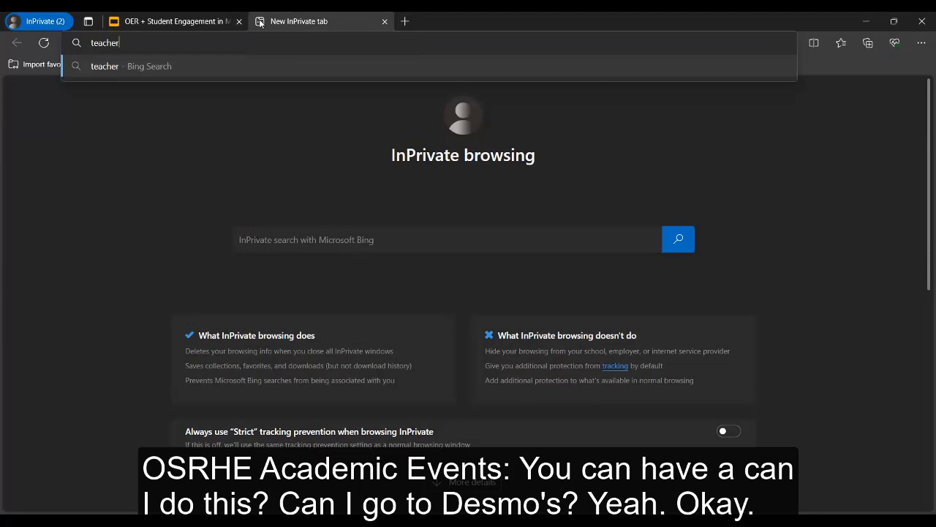
pyautogui.write('.desm')
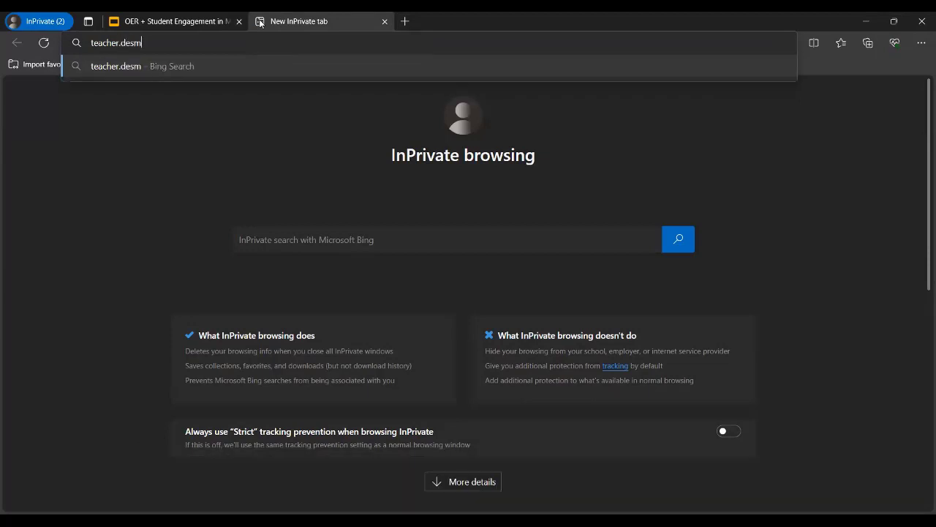
pyautogui.write('os.com')
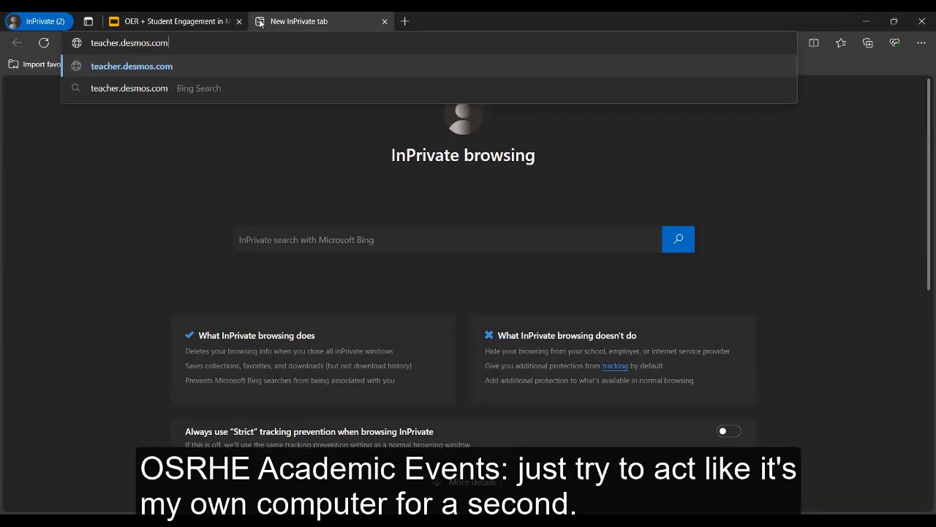
pyautogui.press('Return')
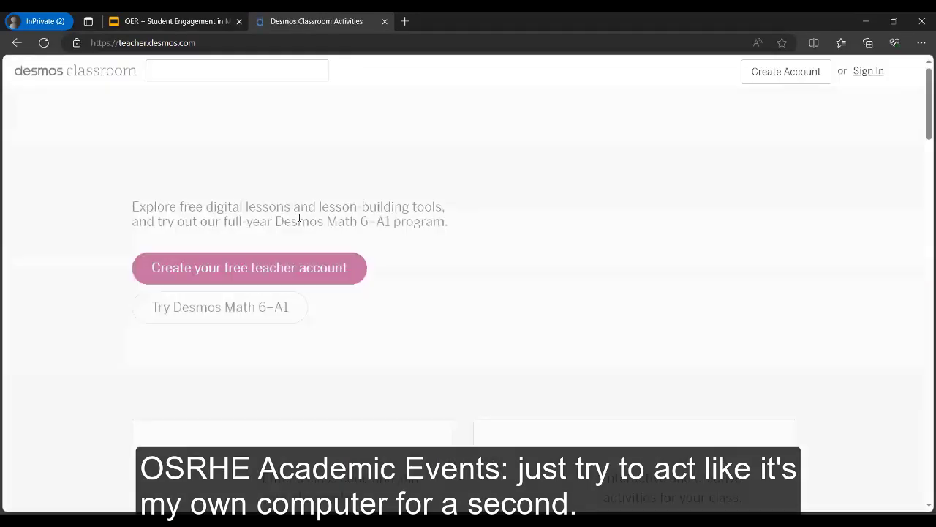
pyautogui.click(864, 73)
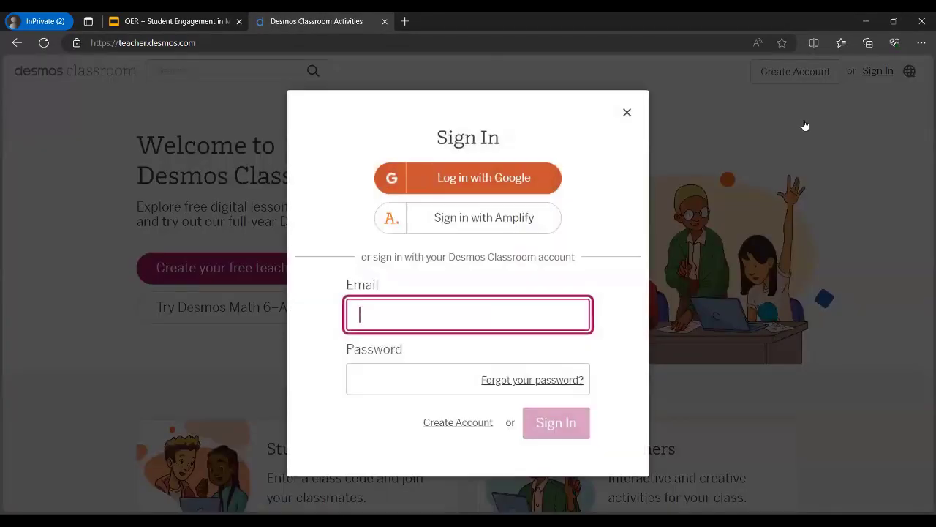
pyautogui.click(489, 180)
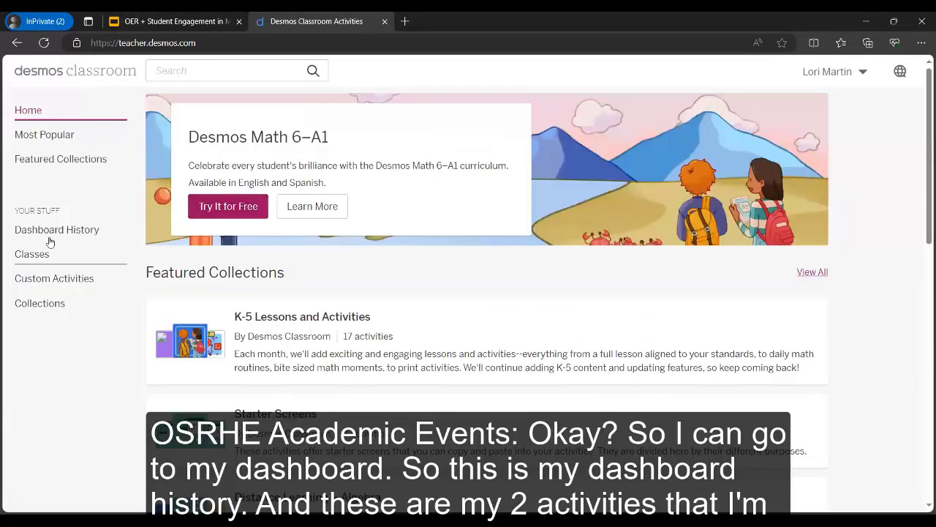
# Step: From Dashboard History, open the Oct 30, 2023 session dashboard of 3.1 Defining the Derivative Activity and dismiss the student invitation
pyautogui.click(57, 232)
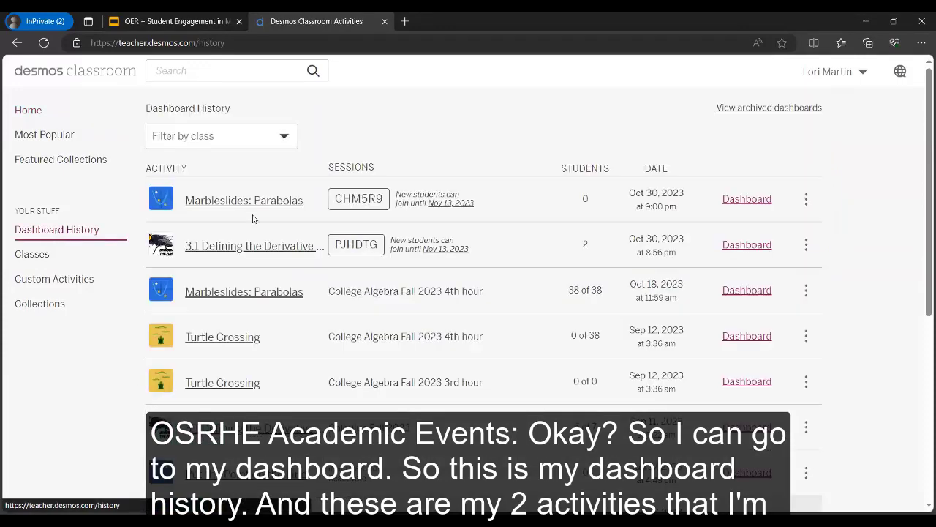
pyautogui.click(229, 245)
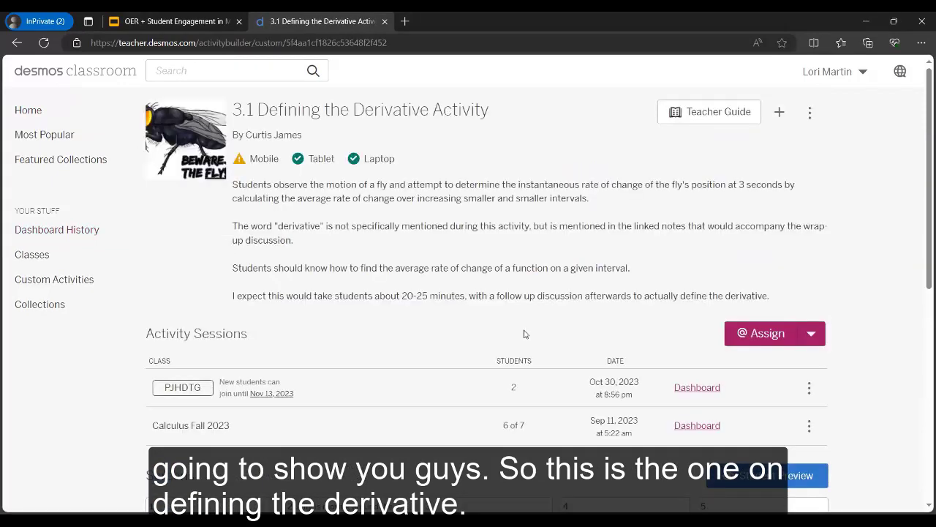
pyautogui.scroll(-1, 524, 333)
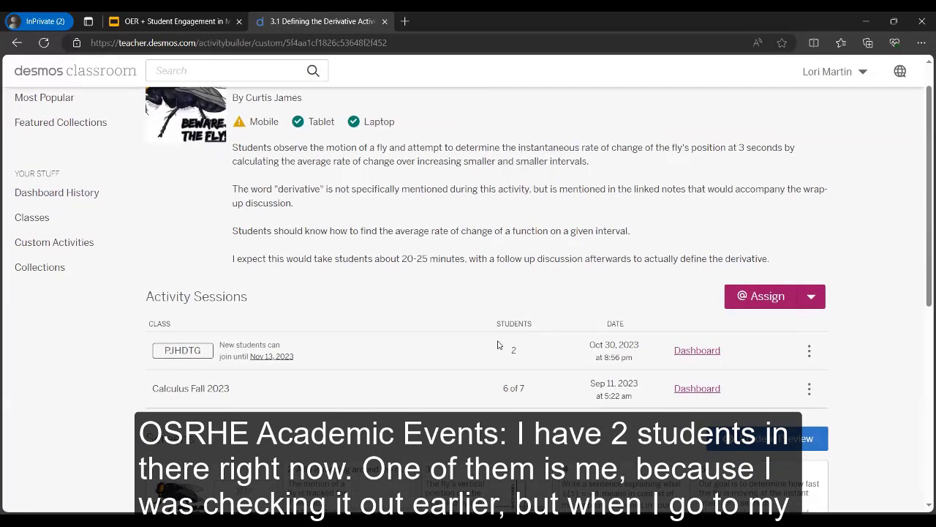
pyautogui.click(695, 351)
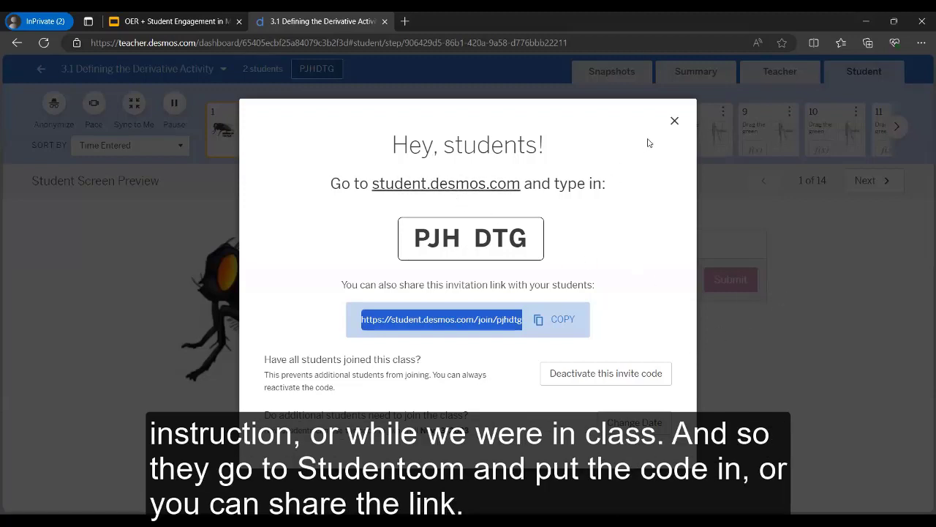
pyautogui.click(674, 120)
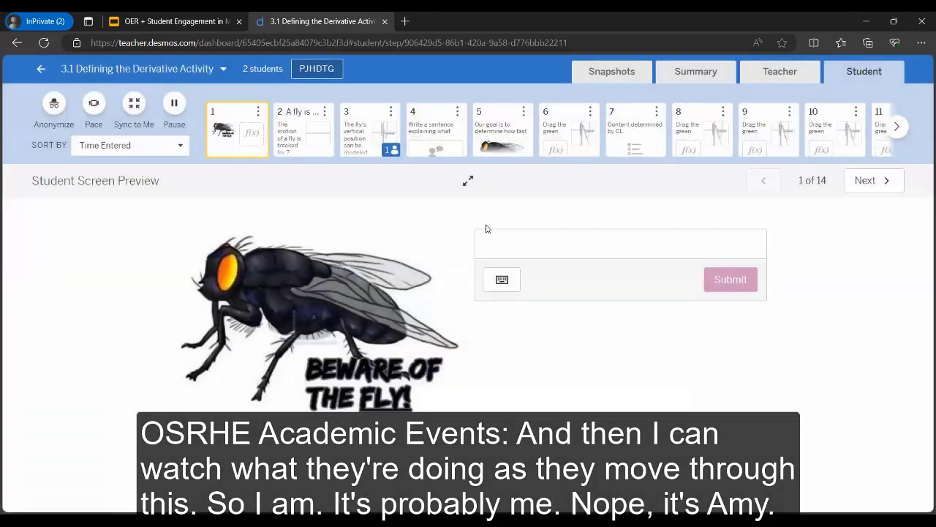
# Step: Preview screens 2 and 3 as students see them and check which student is on screen 3
pyautogui.click(310, 138)
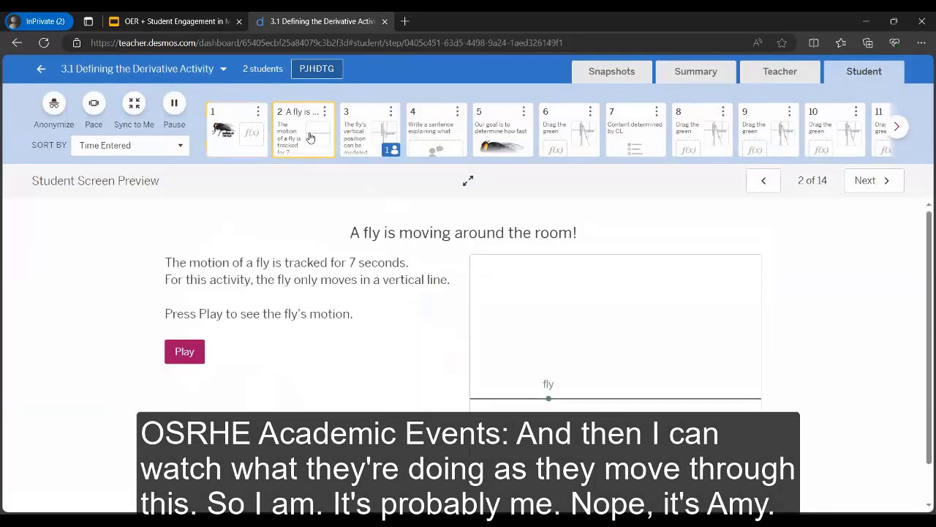
pyautogui.click(378, 131)
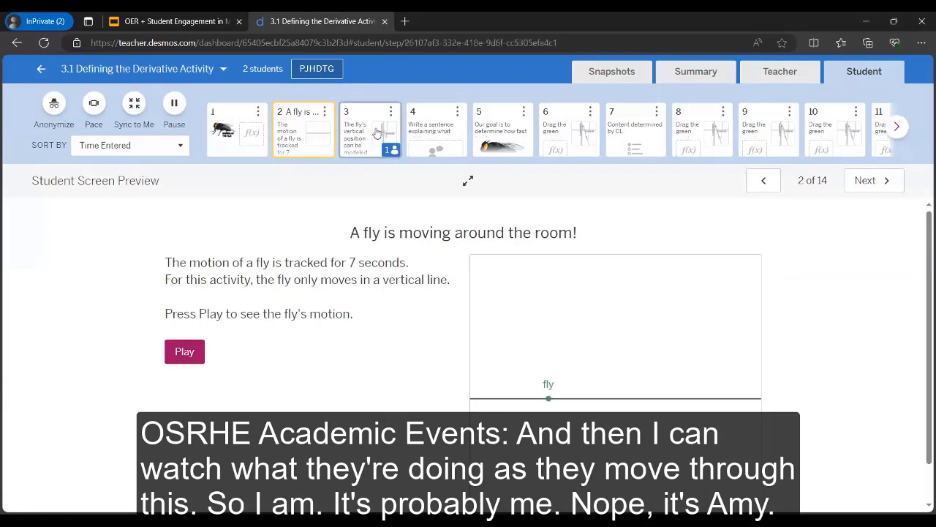
pyautogui.moveTo(392, 152)
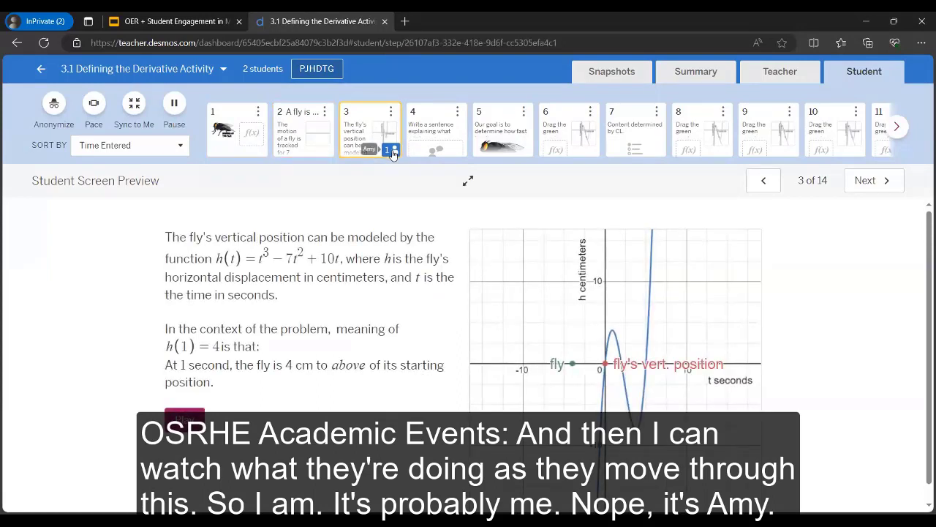
# Step: Show the Snapshots view, anonymize the student names, begin choosing a pacing screen, and pause the class
pyautogui.click(608, 78)
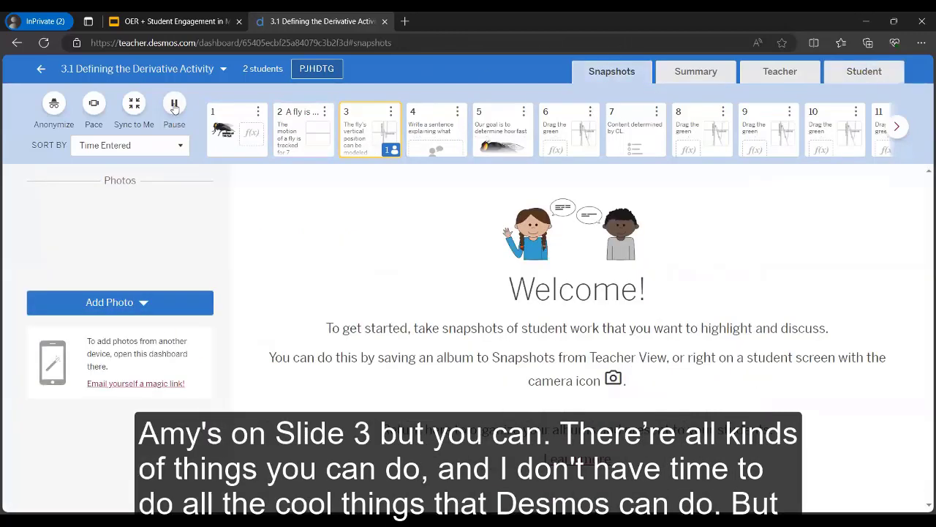
pyautogui.click(53, 106)
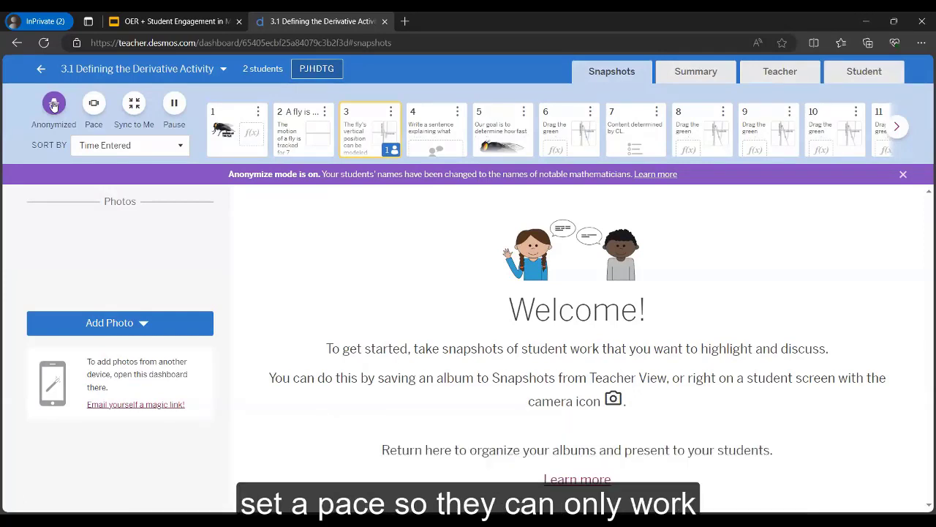
pyautogui.click(94, 105)
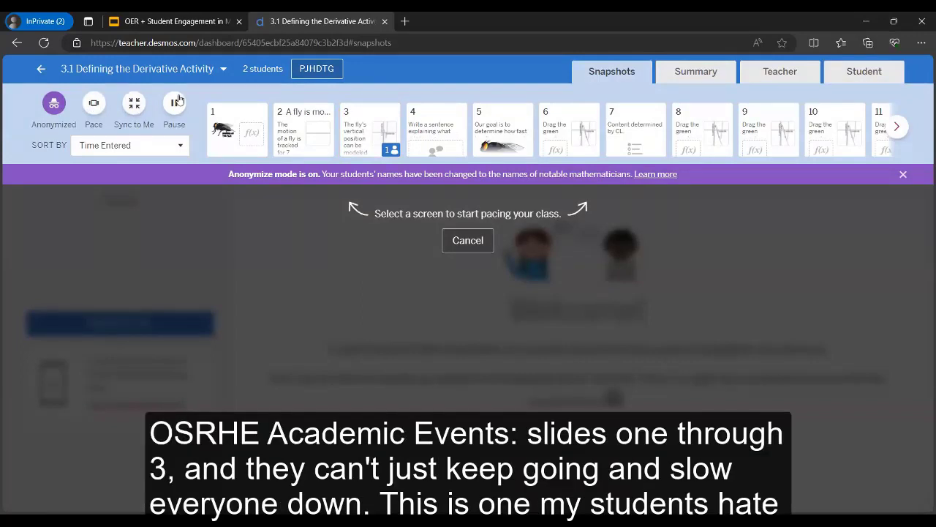
pyautogui.click(174, 104)
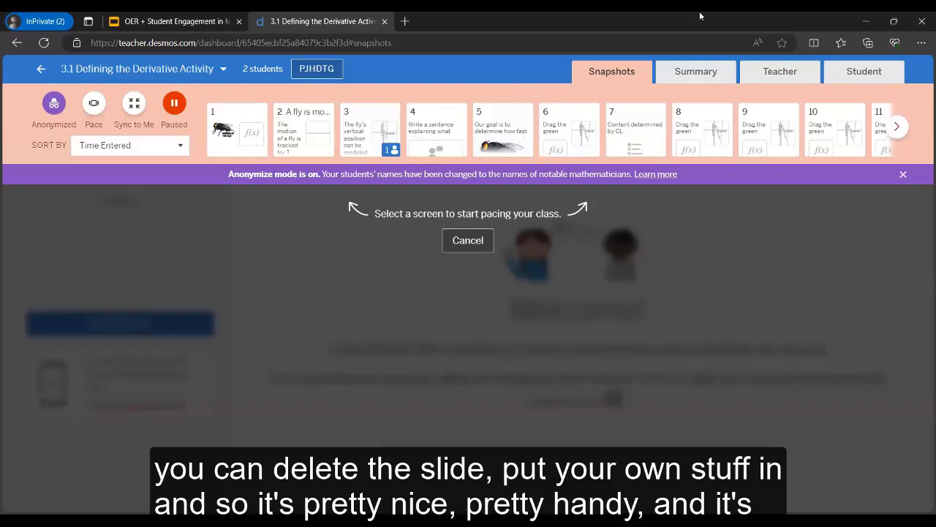
# Step: Cancel the pacing restriction on screen 8 and show screen 3's graph responses as an overlay in the Teacher view
pyautogui.click(682, 136)
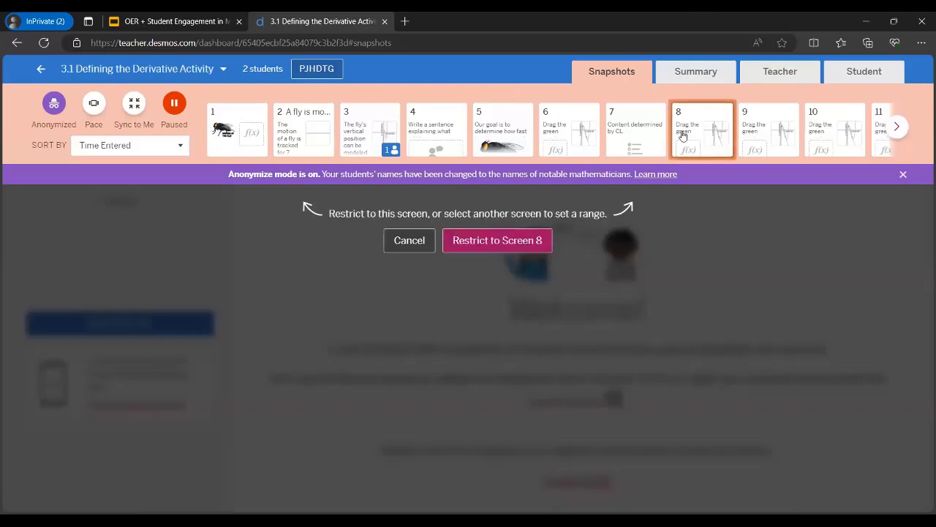
pyautogui.click(780, 71)
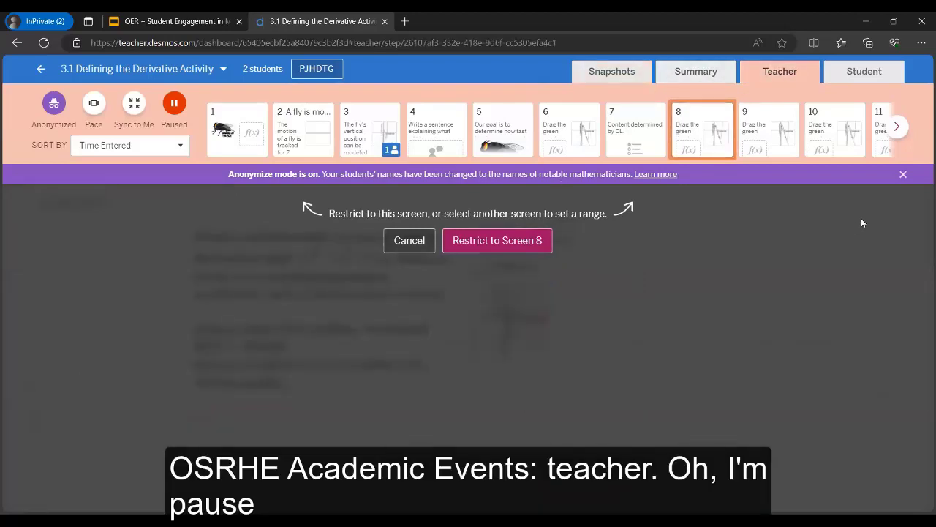
pyautogui.click(903, 176)
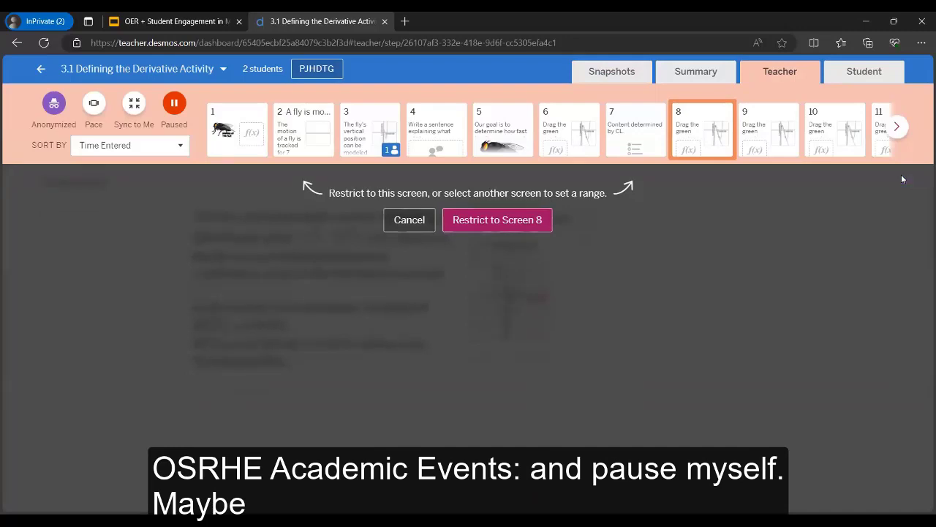
pyautogui.click(411, 221)
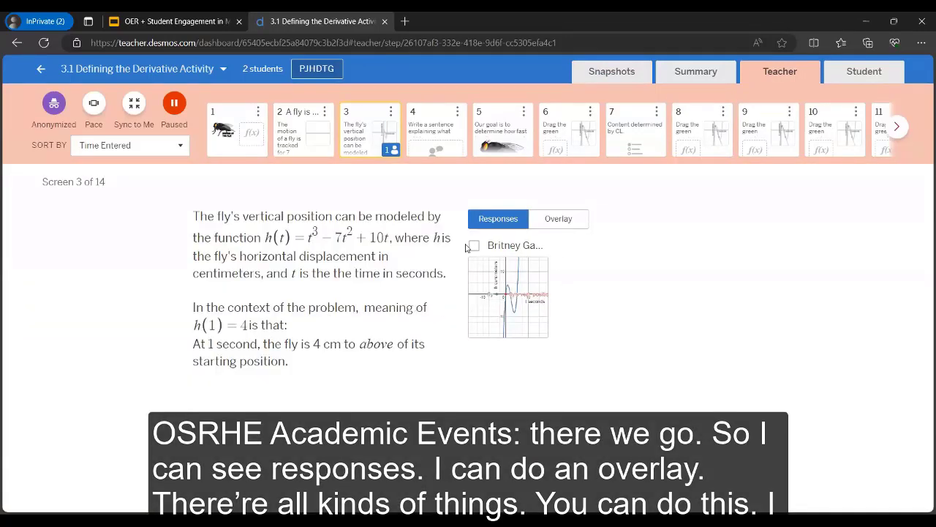
pyautogui.click(555, 222)
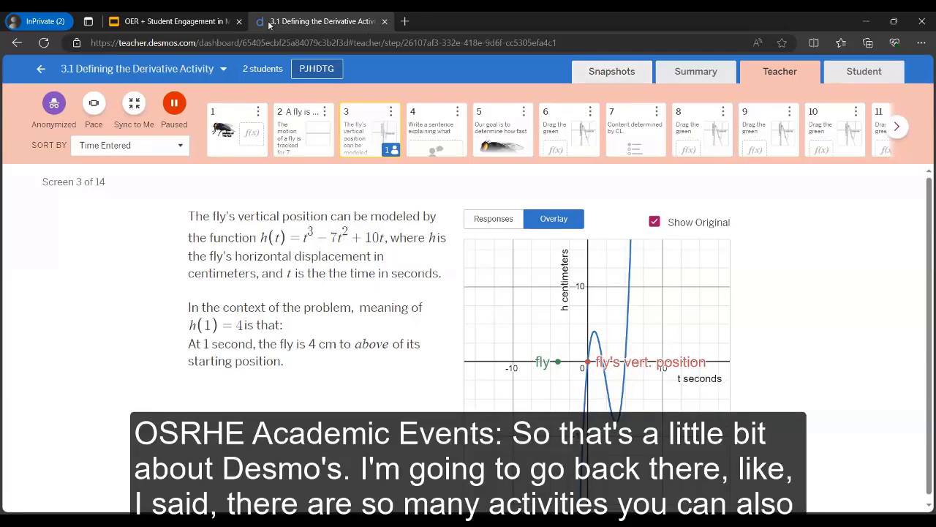
pyautogui.click(42, 69)
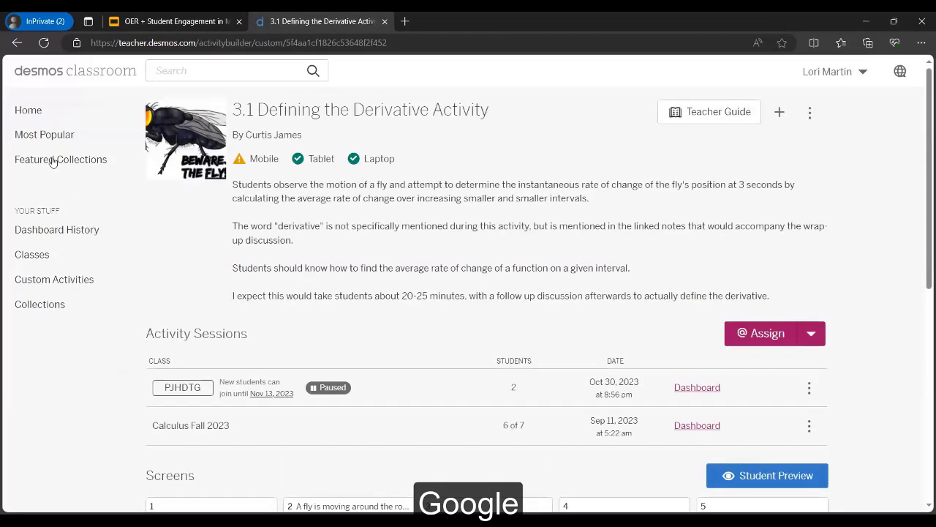
pyautogui.click(15, 44)
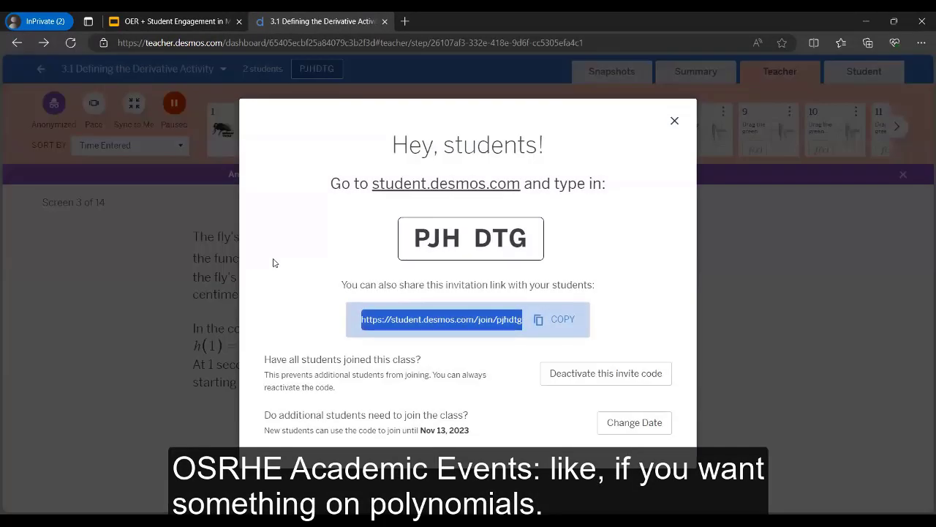
pyautogui.click(674, 125)
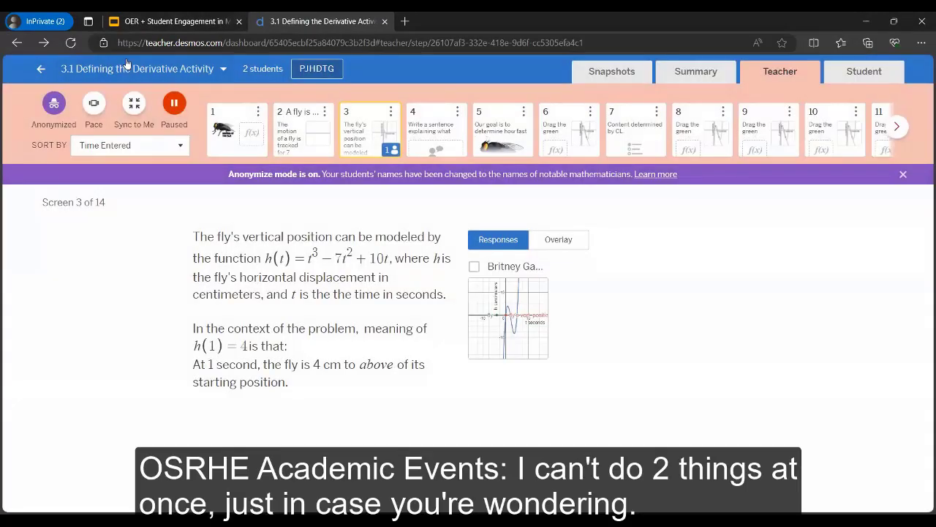
# Step: Return to Dashboard History, open the Oct 30, 2023 Marbleslides: Parabolas session dashboard, and dismiss its student invitation
pyautogui.click(42, 69)
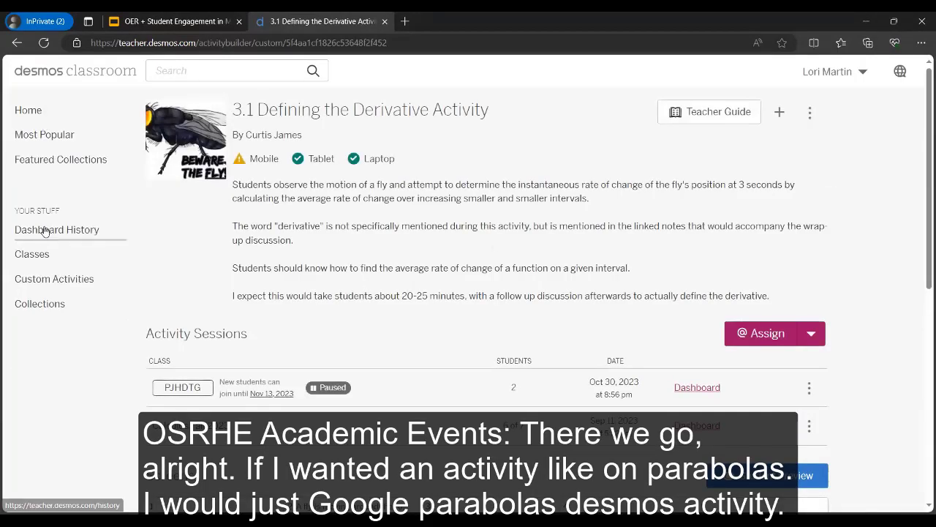
pyautogui.click(43, 231)
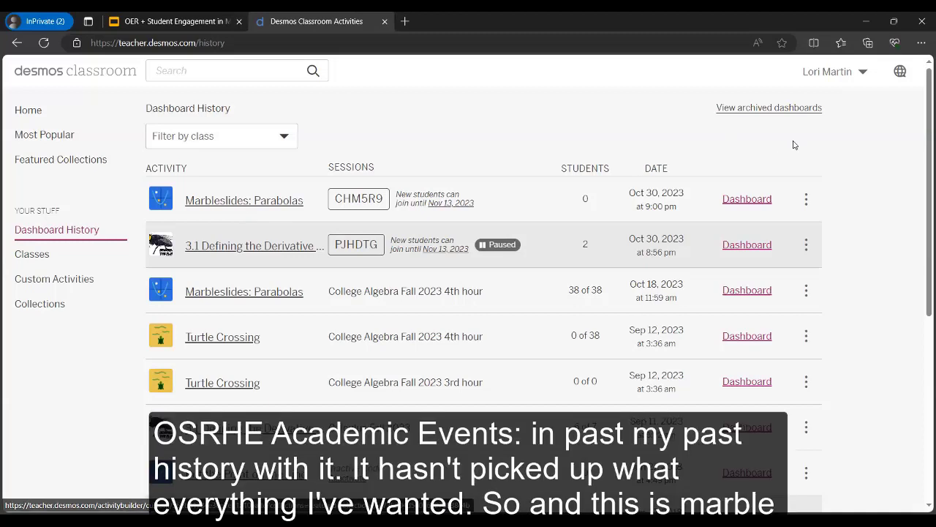
pyautogui.click(743, 201)
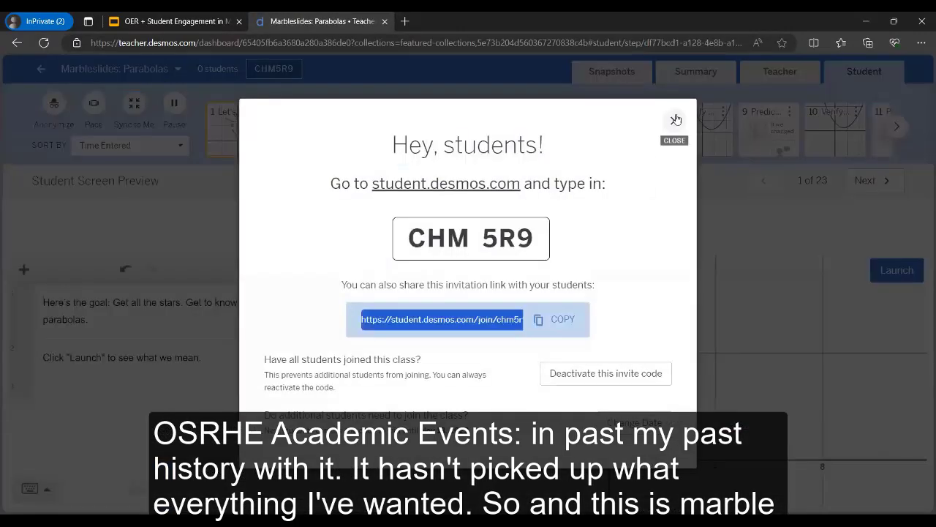
pyautogui.click(674, 121)
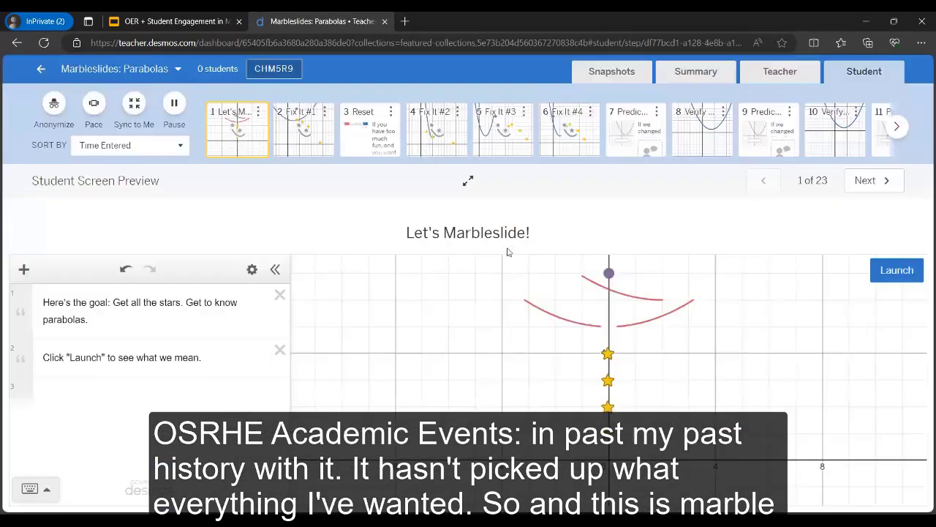
# Step: Launch the marbles on screen 1 of the student preview and advance to screen 2, Fix It #1
pyautogui.click(897, 273)
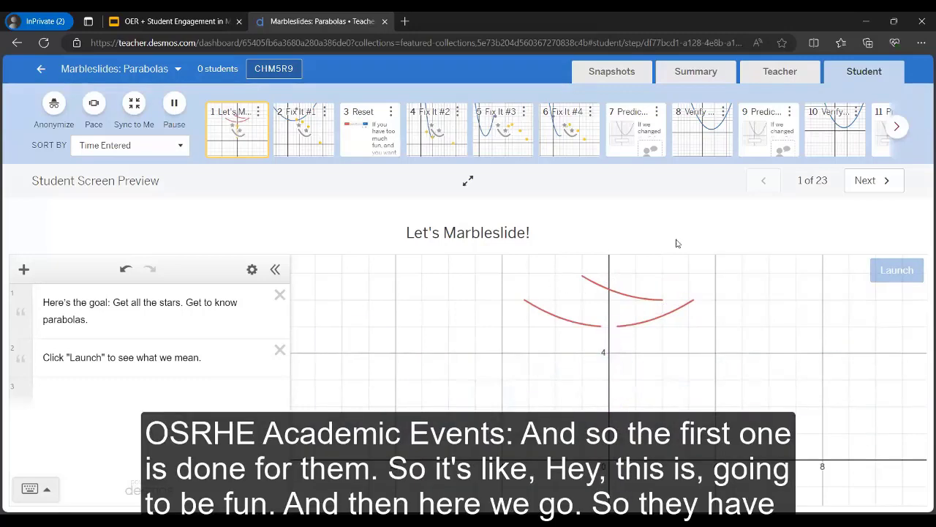
pyautogui.click(866, 181)
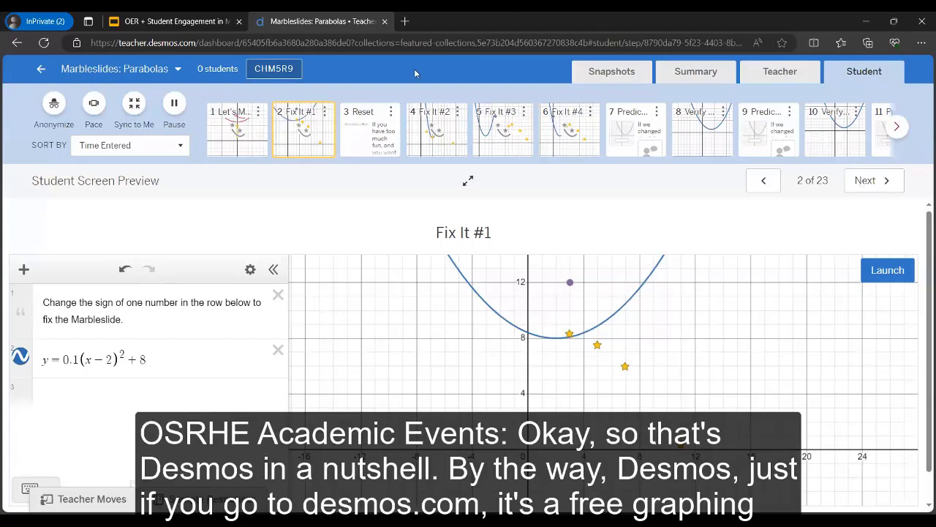
# Step: Switch to the OER + Student Engagement in Math presentation, start the slideshow from the Desmos slide, and advance to Open Middle
pyautogui.click(184, 21)
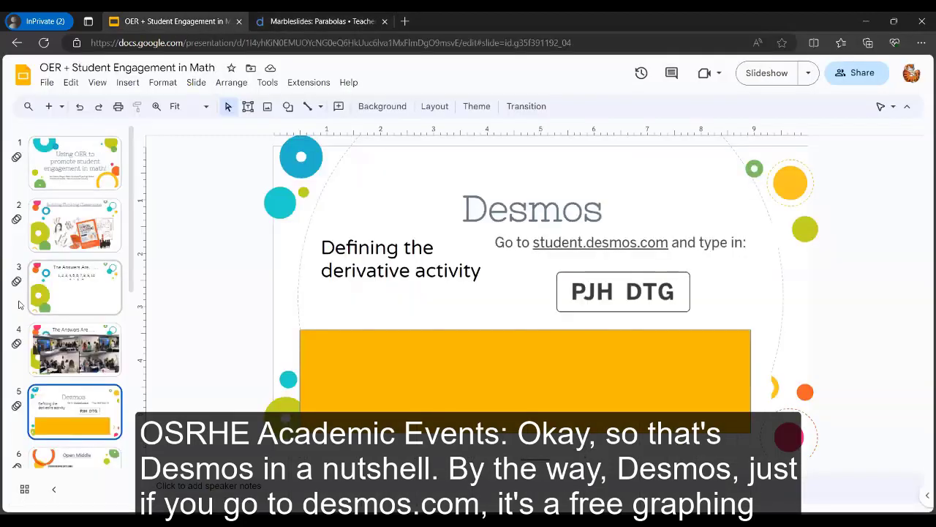
pyautogui.scroll(-4, 84, 346)
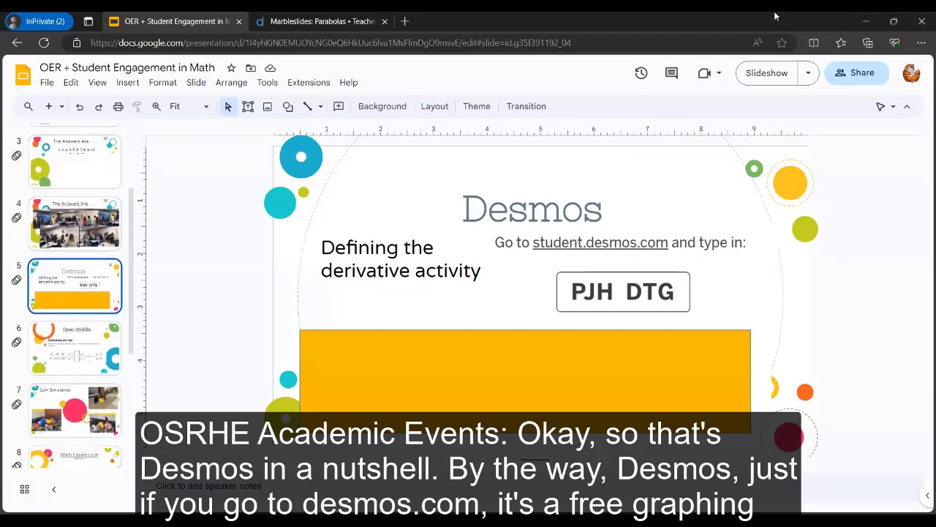
pyautogui.click(753, 84)
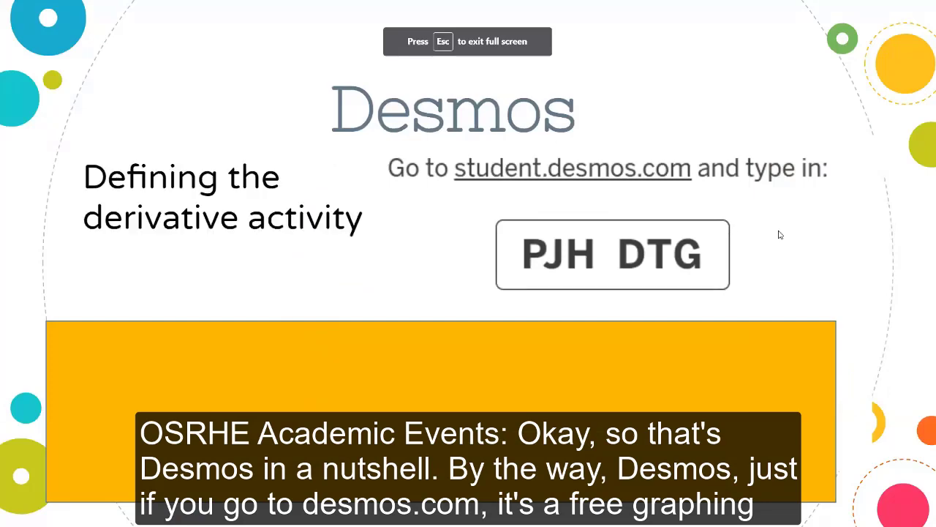
pyautogui.press('Right')
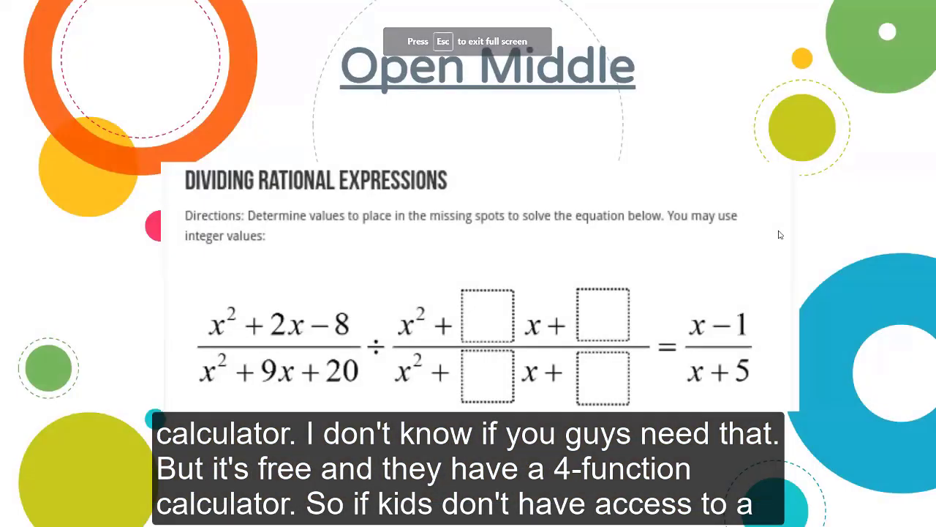